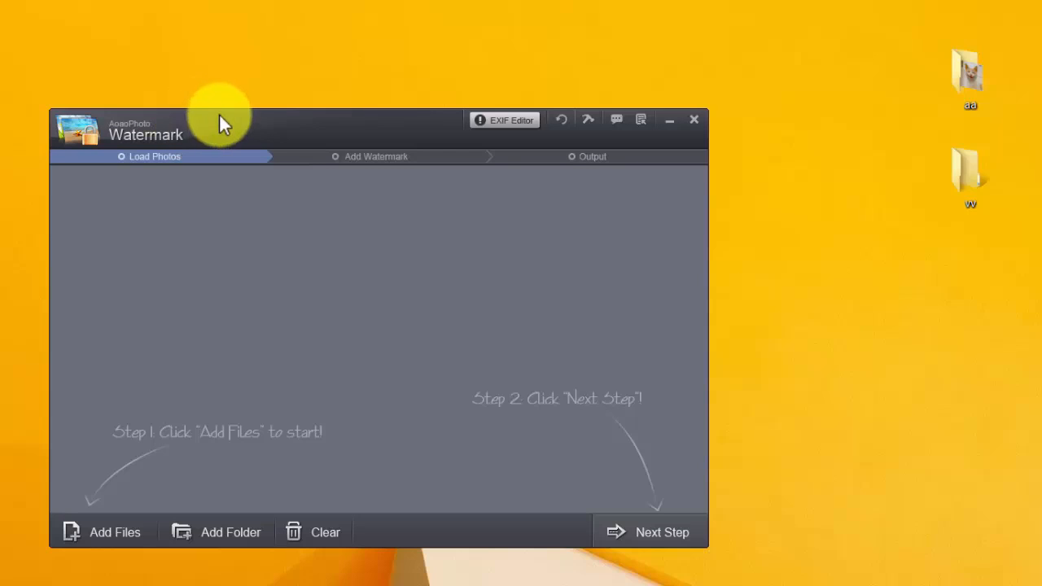
Step: Load the photo 1 from the desktop folder aa and proceed to the watermark editing stage
left_click_drag(219, 127, 209, 99)
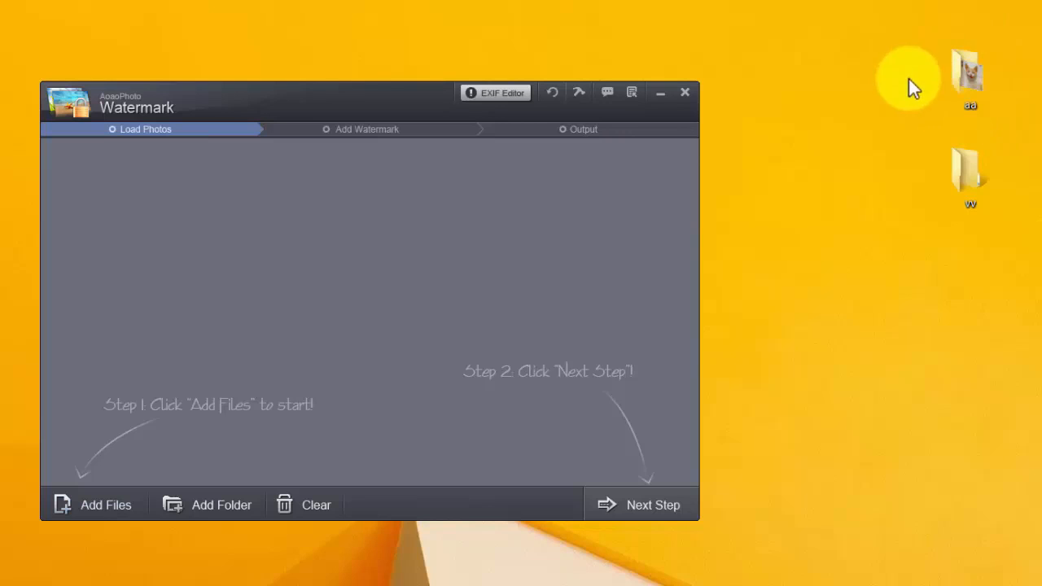
left_click(105, 507)
left_click(25, 177)
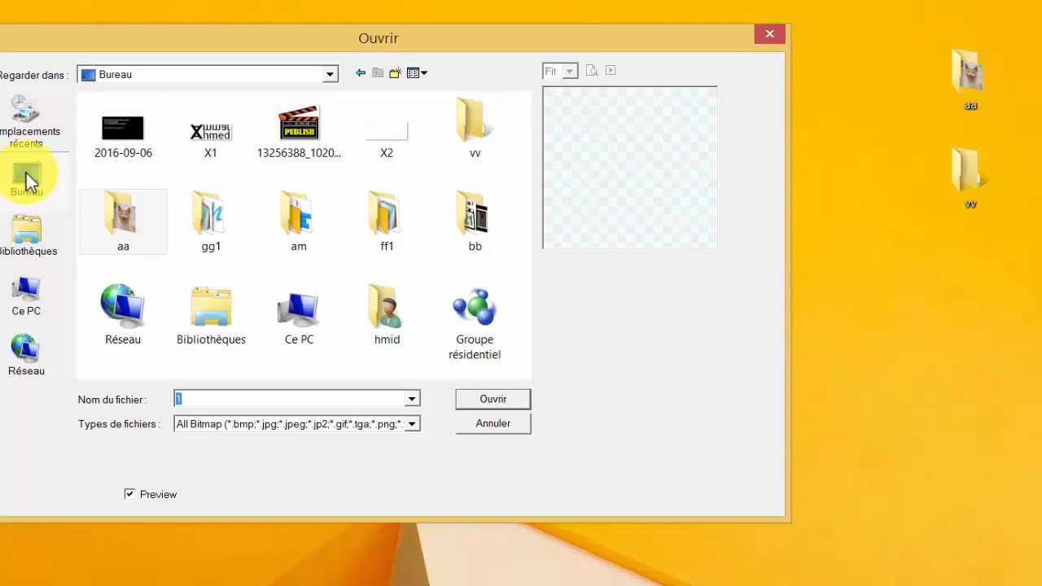
double_click(133, 221)
left_click(131, 166)
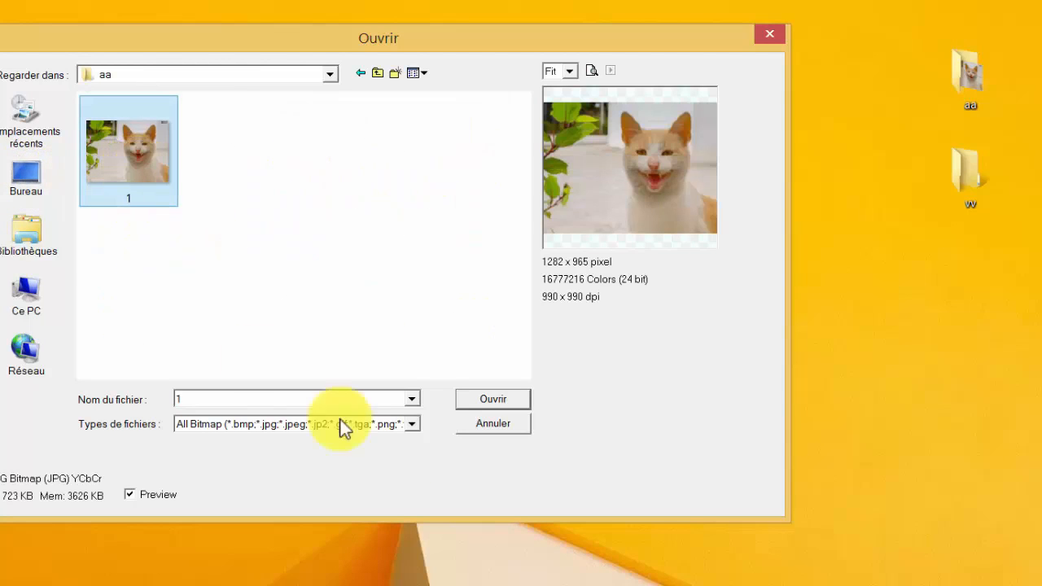
left_click(478, 394)
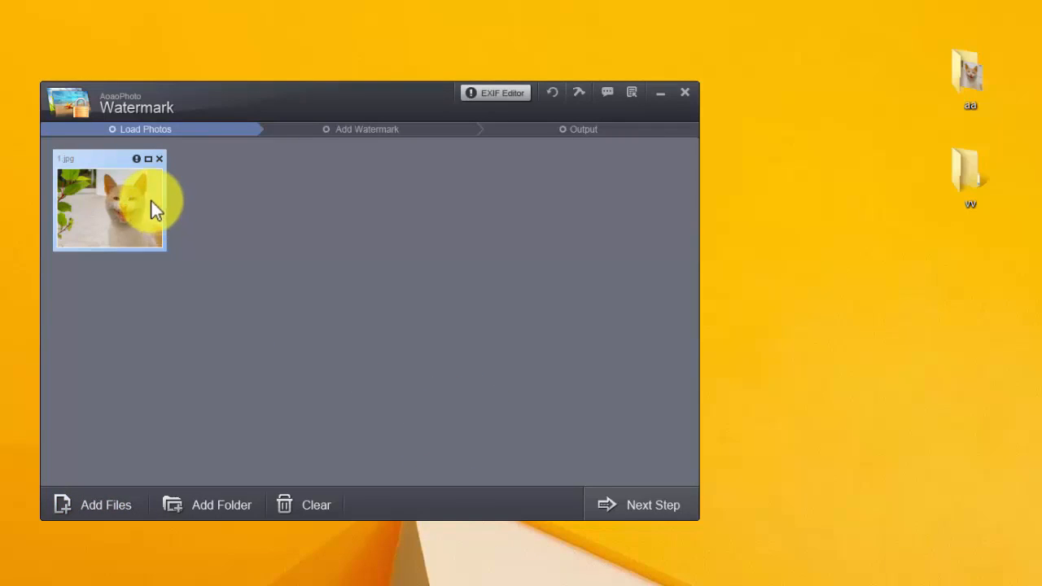
left_click(646, 513)
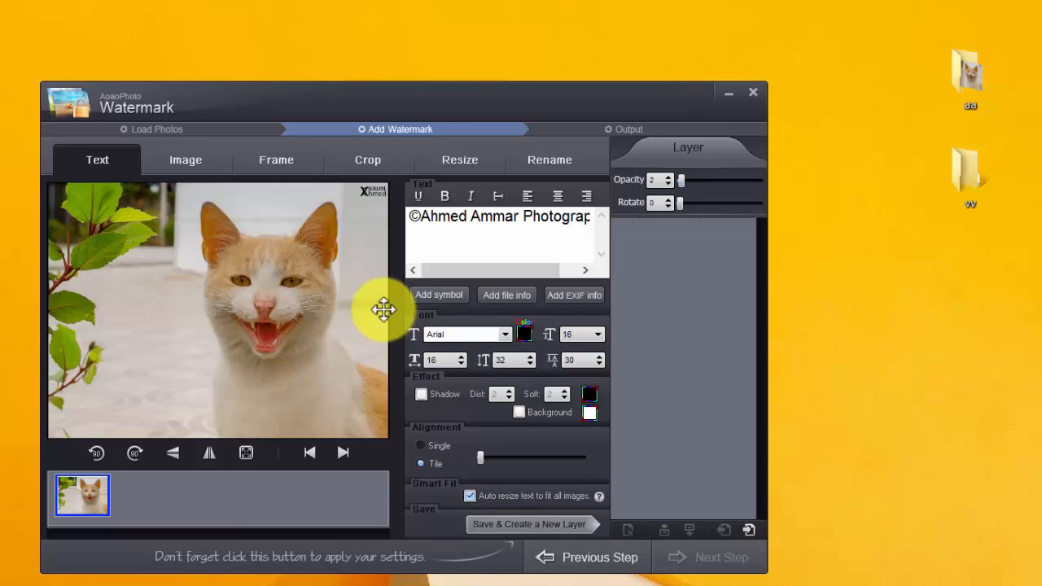
Step: Try single alignment for the text watermark, return it to Tile, and set its opacity to 100
left_click(421, 446)
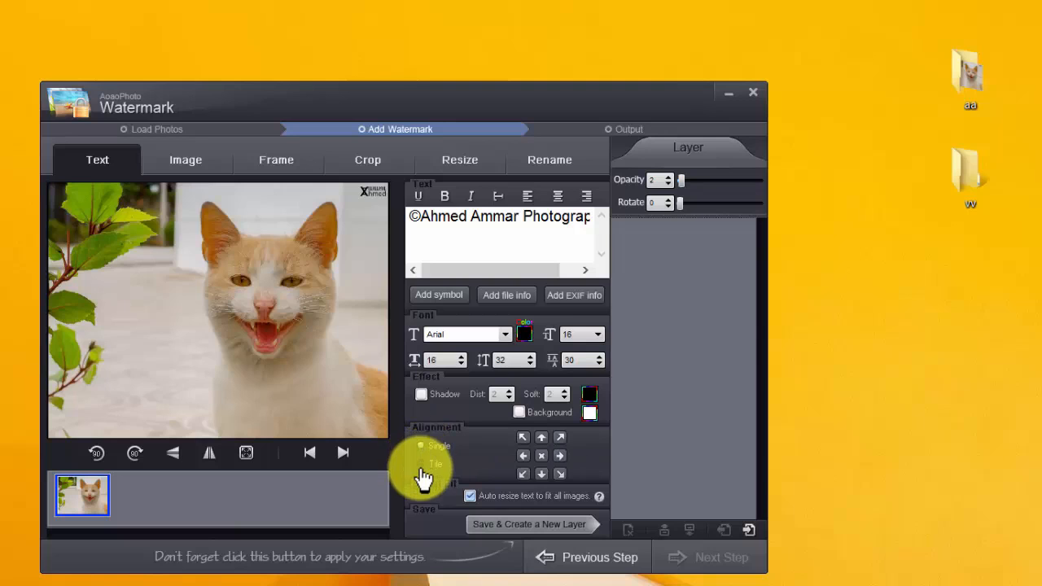
left_click(421, 464)
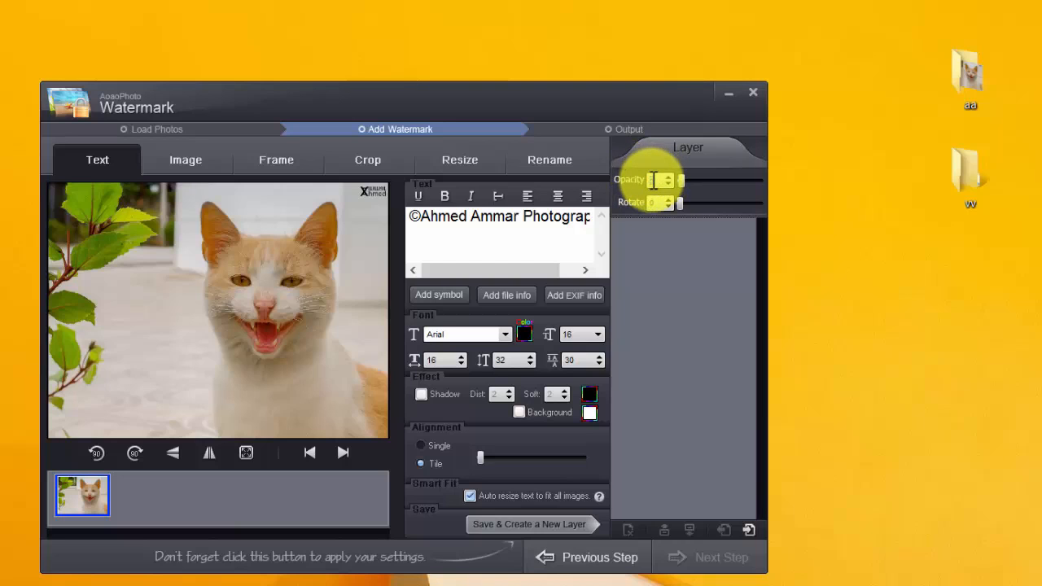
left_click_drag(652, 180, 662, 184)
type("10")
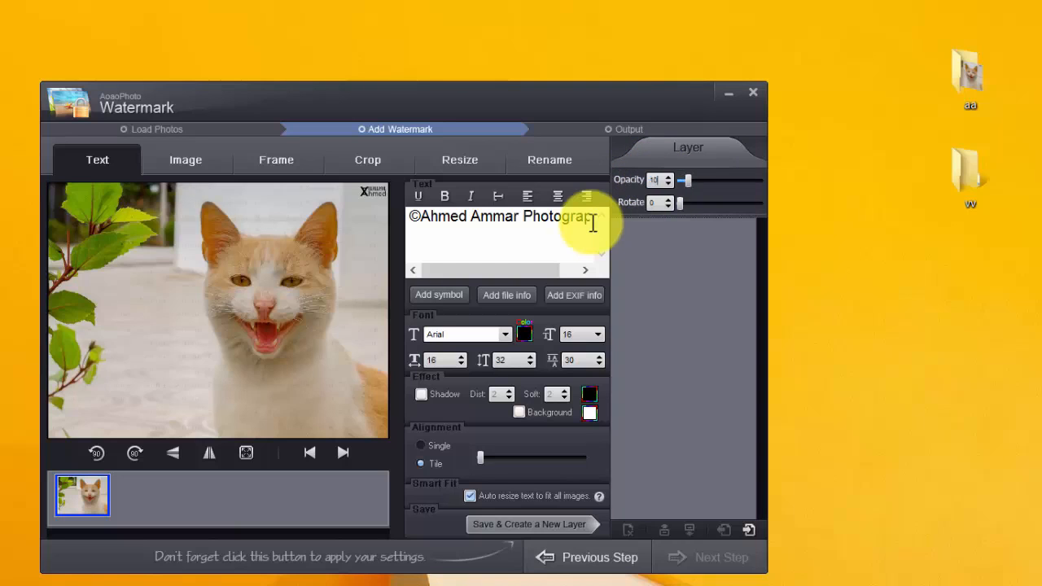
type("0")
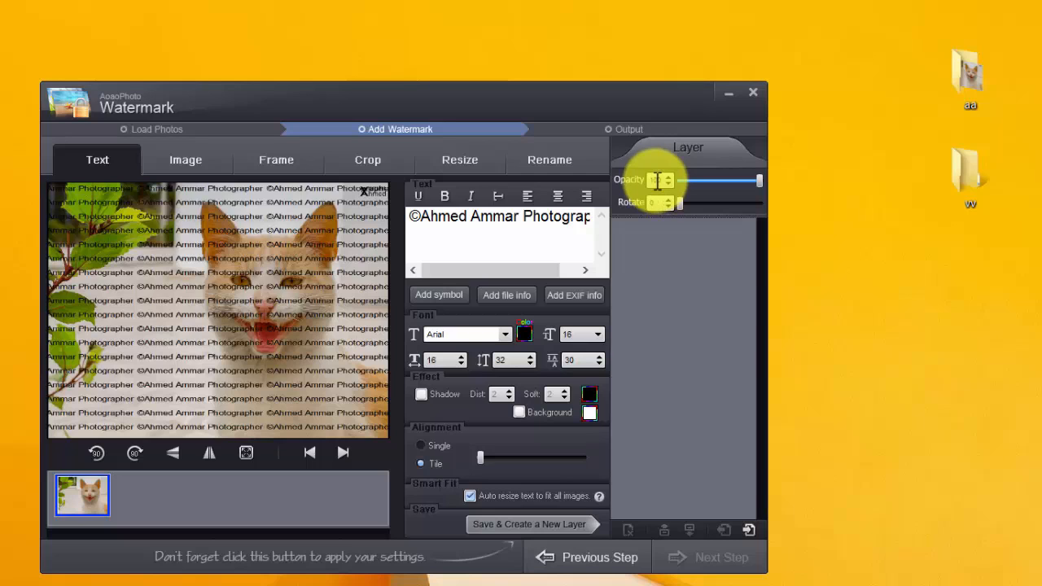
Step: Set the tiled text watermark's opacity to 2 and save it as a new layer
left_click_drag(662, 180, 638, 180)
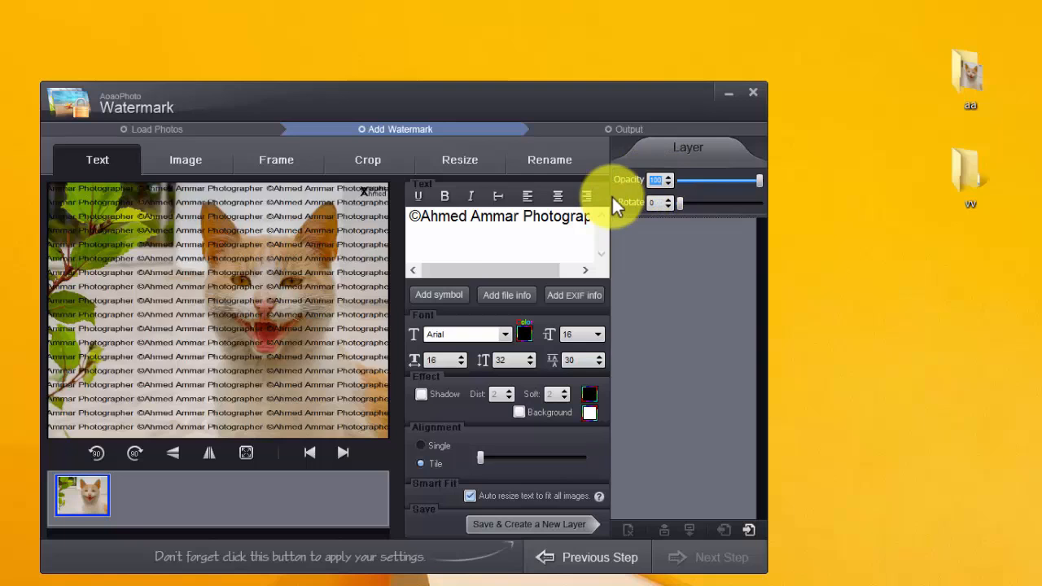
type("2")
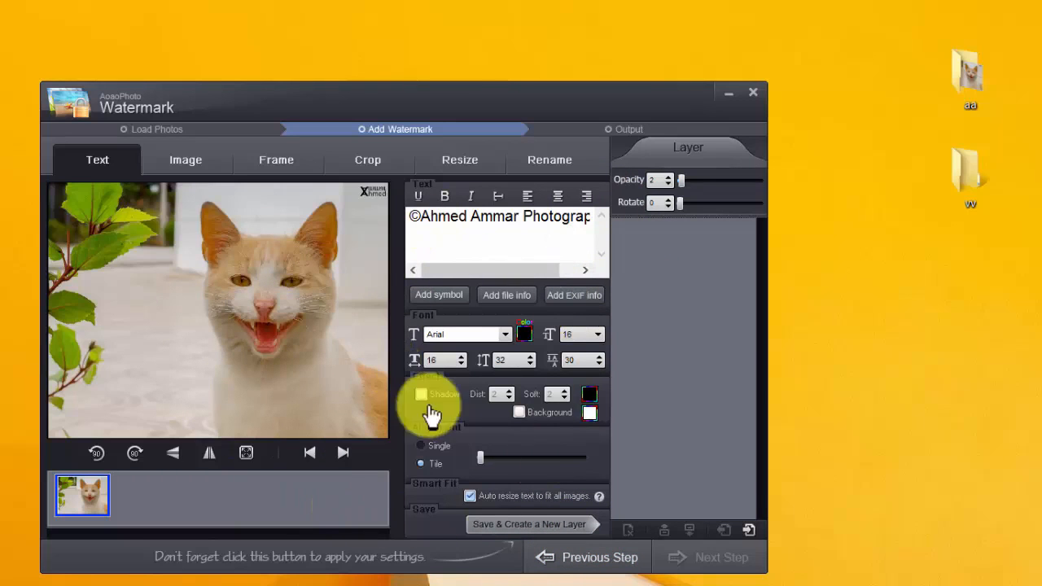
left_click(541, 526)
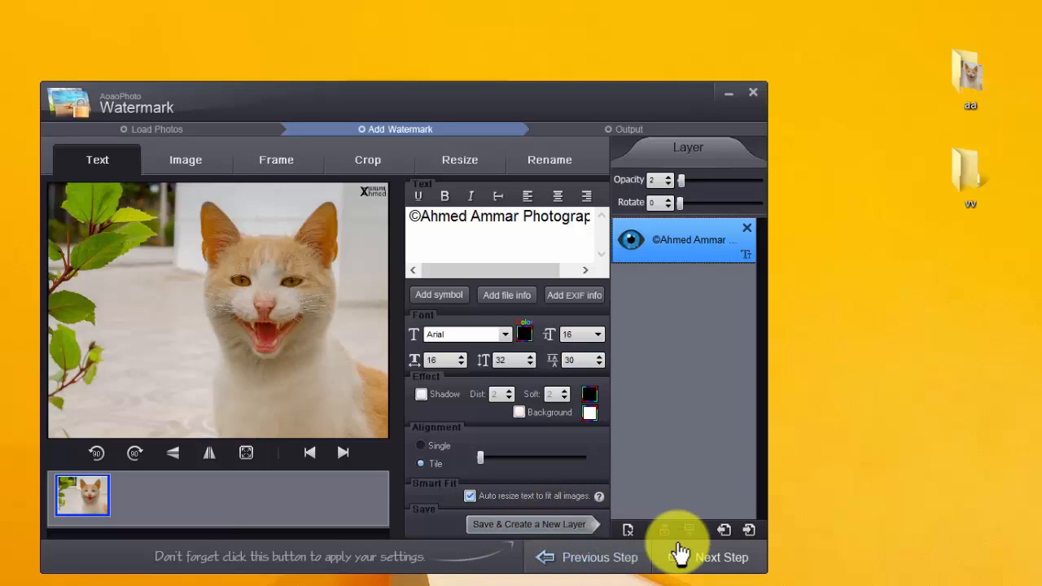
Step: Proceed to the output stage, export the watermarked photo to the vv folder, and open that folder
left_click(721, 562)
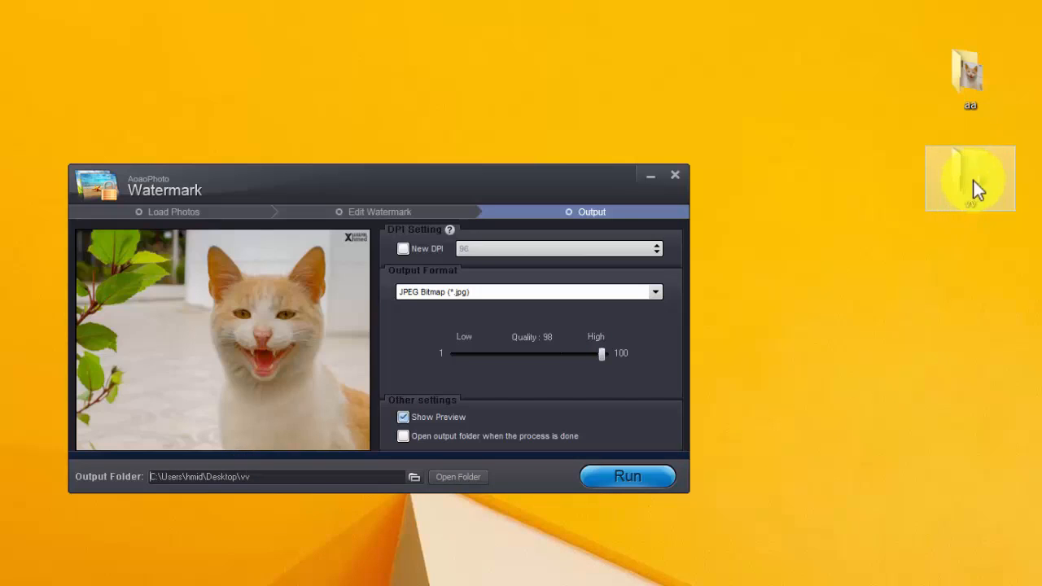
left_click(621, 481)
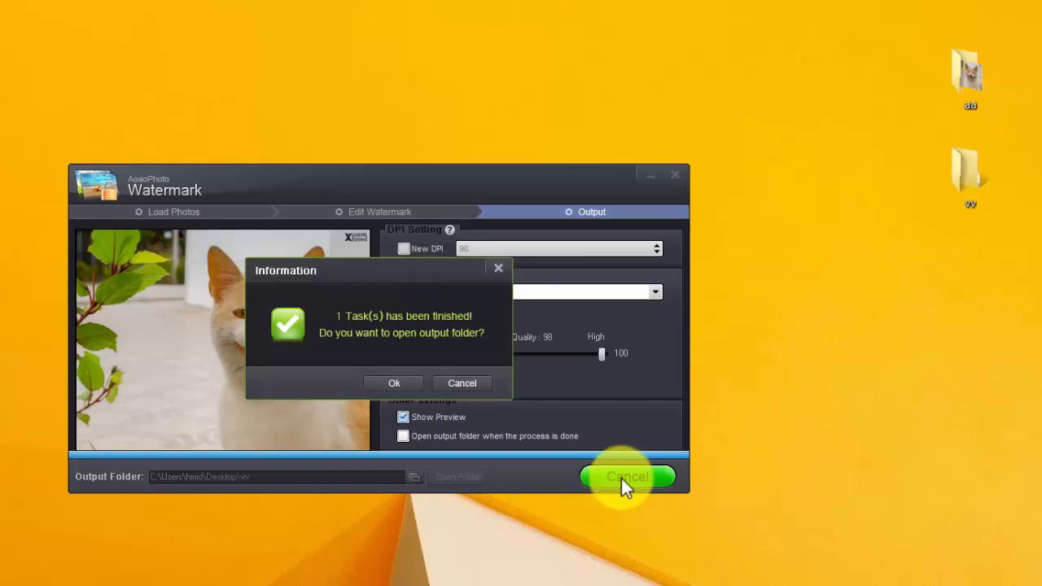
left_click(389, 383)
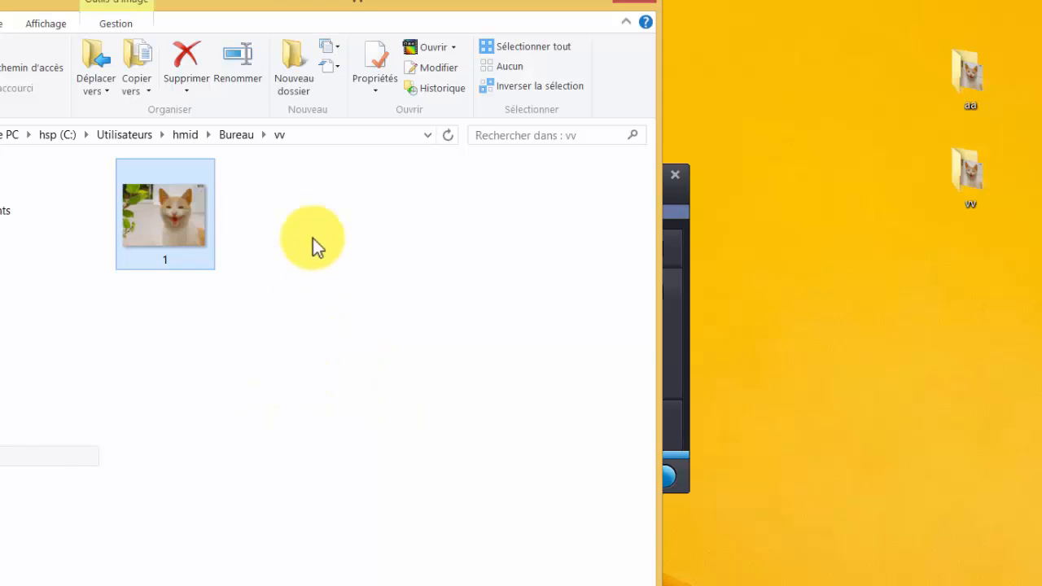
Step: Open the exported photo 1 from the vv folder and examine it up close for any visible trace of the tiled watermark
right_click(163, 227)
left_click(185, 220)
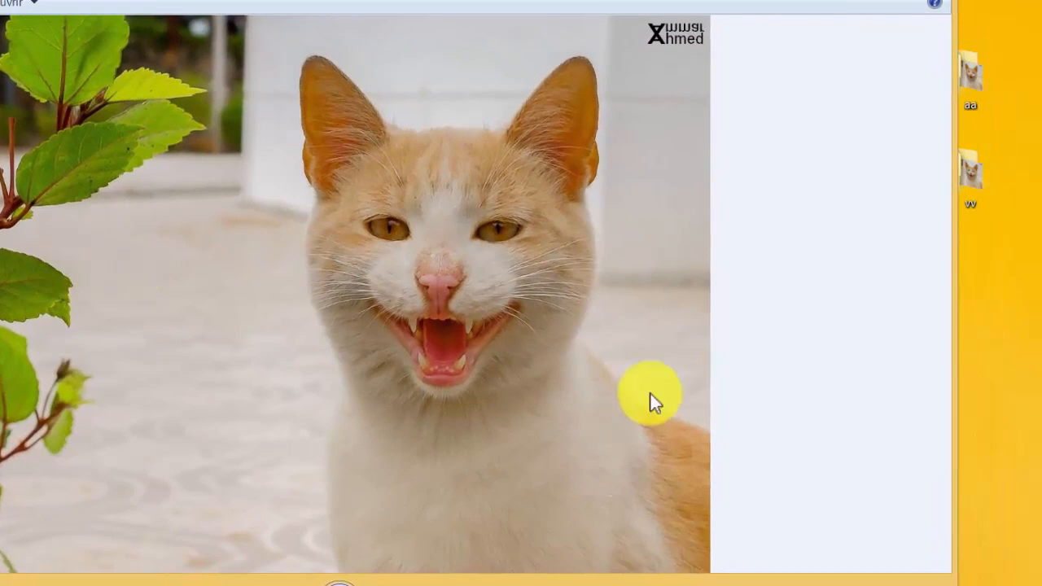
scroll(182, 300, "up", 2)
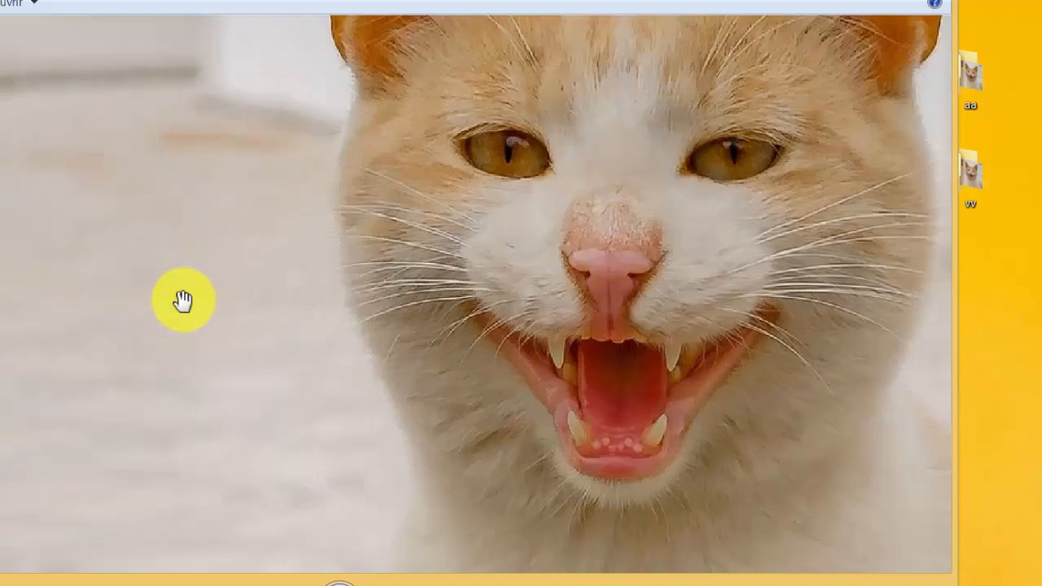
scroll(184, 298, "up", 1)
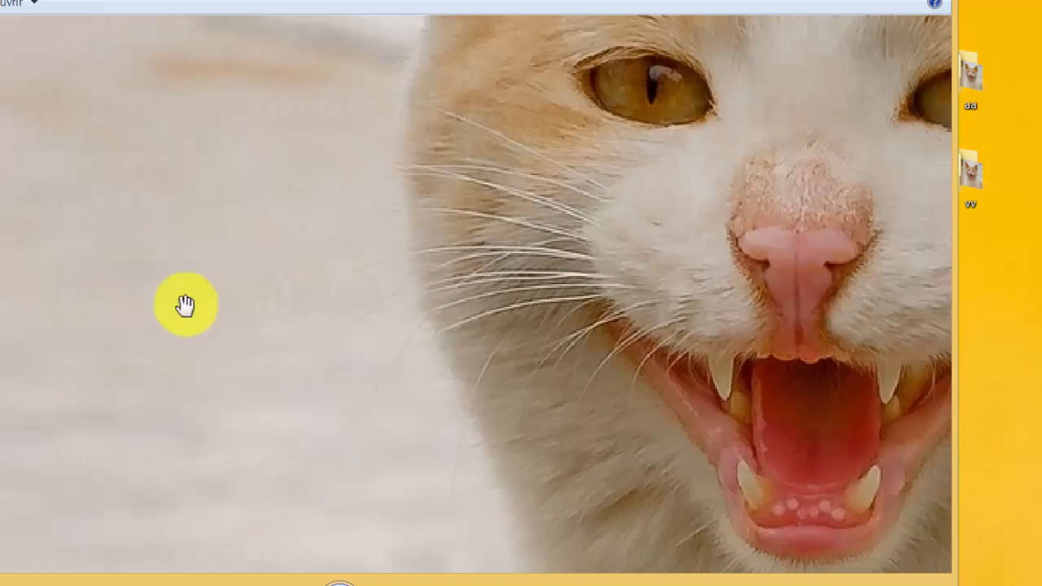
left_click_drag(128, 461, 235, 18)
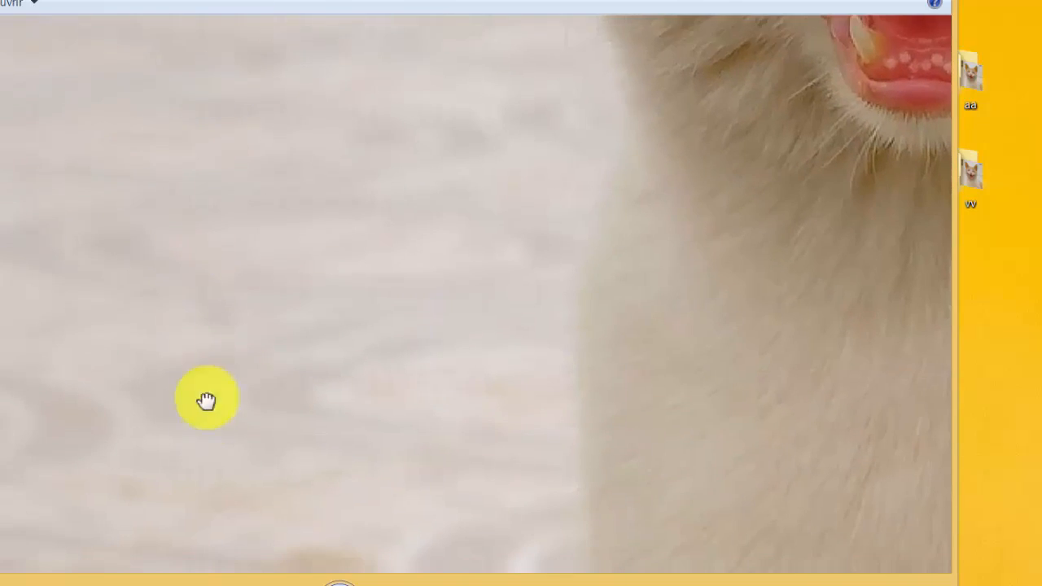
left_click_drag(206, 400, 289, 57)
left_click_drag(224, 332, 122, 580)
left_click_drag(342, 294, 249, 475)
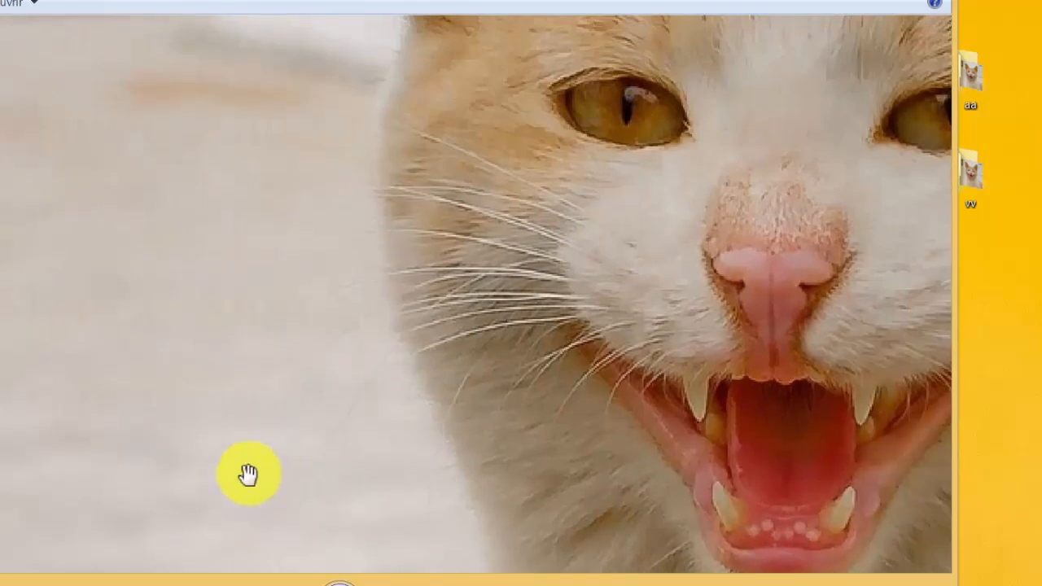
left_click_drag(403, 233, 342, 407)
scroll(279, 320, "down", 2)
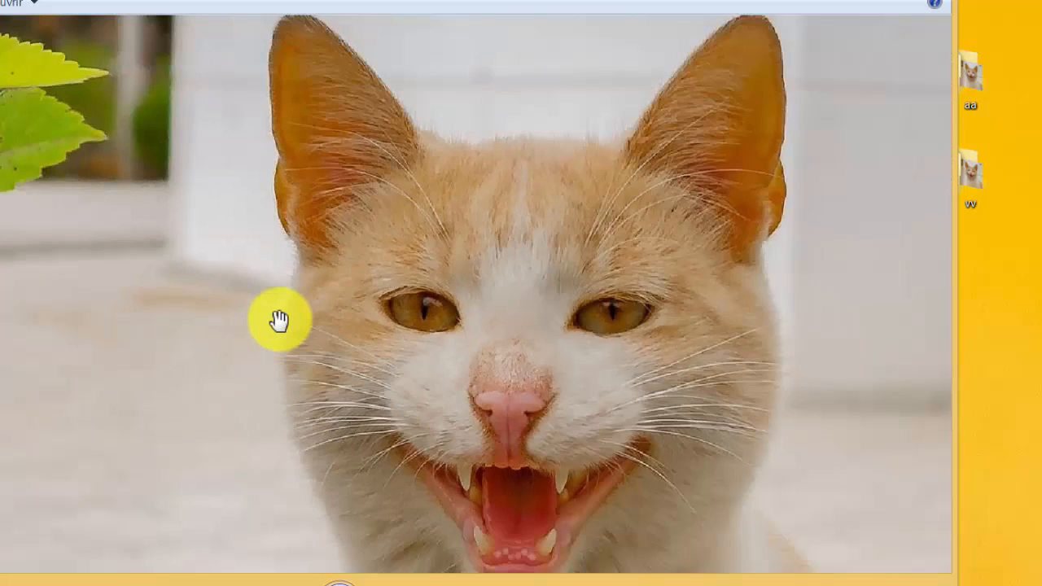
scroll(280, 320, "down", 2)
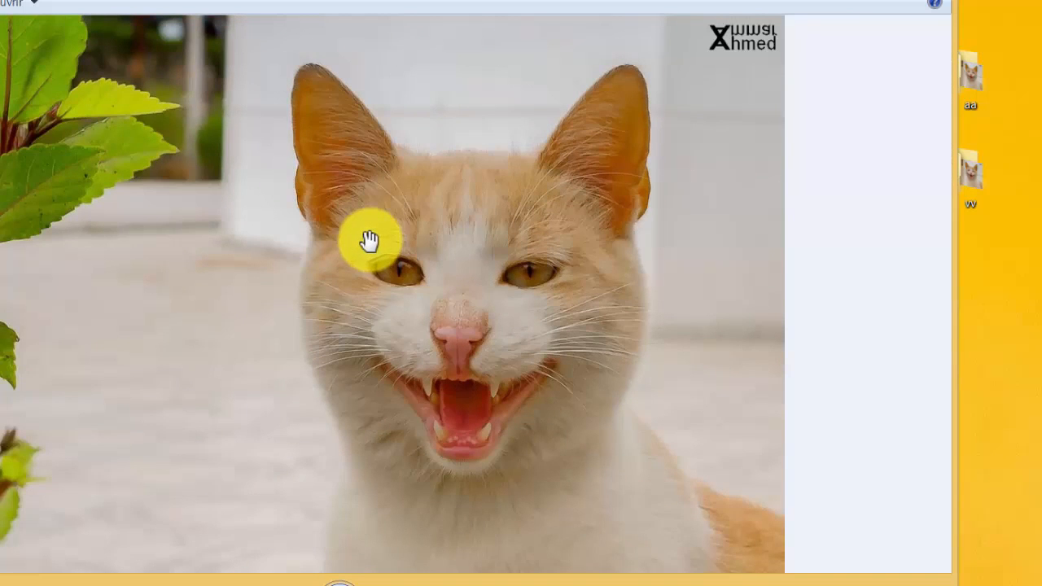
scroll(348, 254, "down", 1)
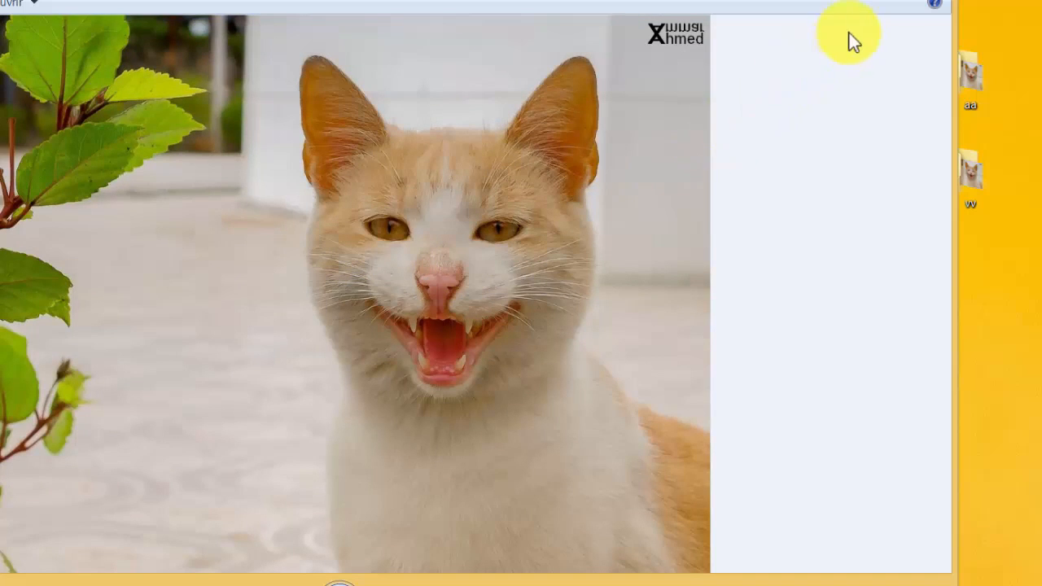
left_click(815, 2)
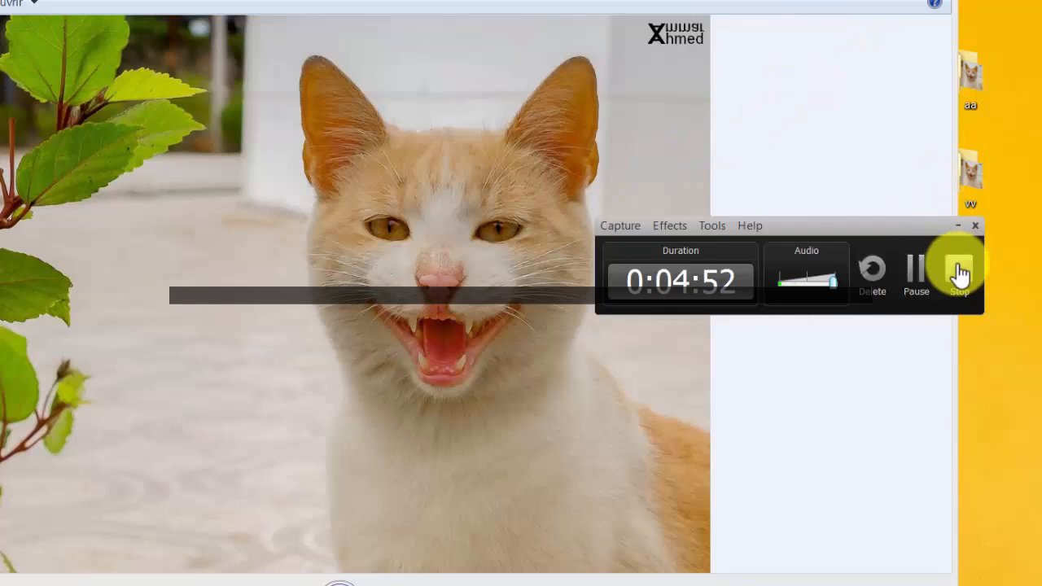
left_click(954, 269)
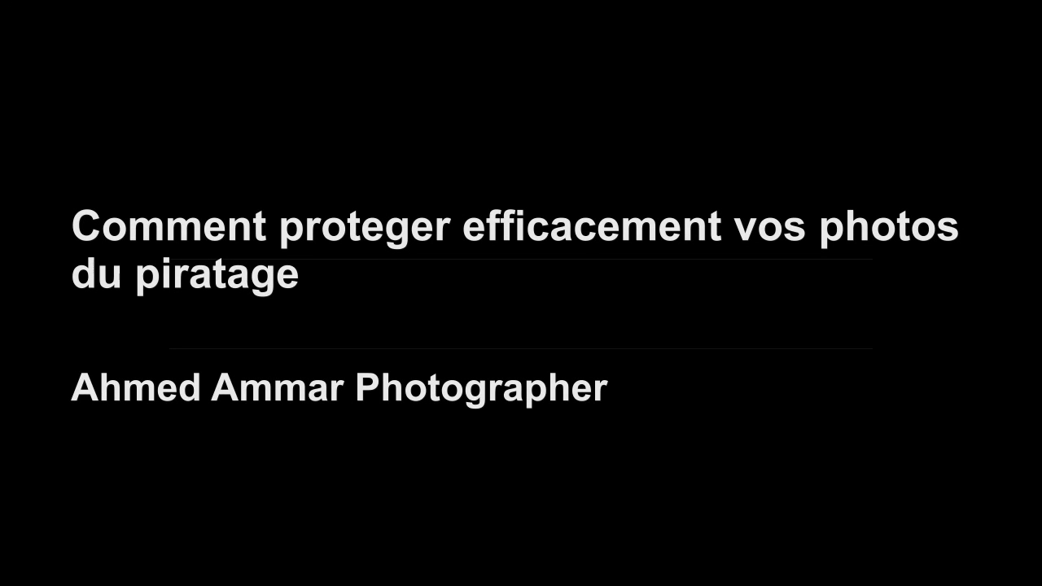